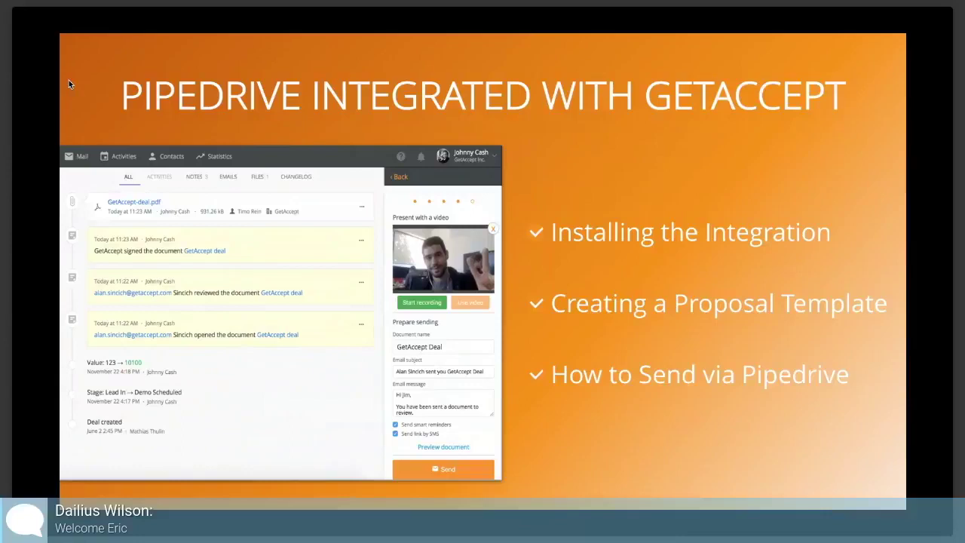
- Switch to Chrome, view the Pipedrive eSignatures by GetAccept listing, and open the Vandelay Industries Deal in Pipedrive with its GetAccept tools displayed
key(super+Tab)
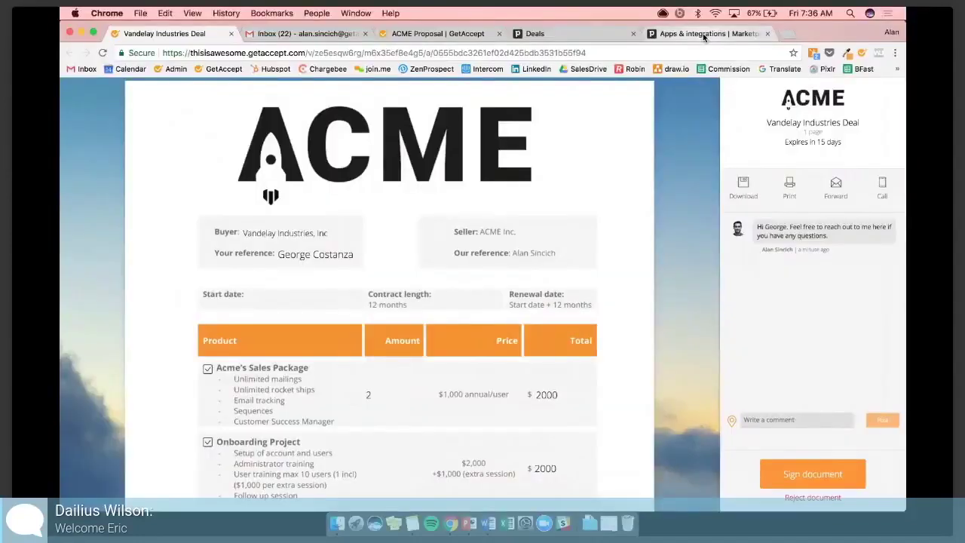
click(704, 35)
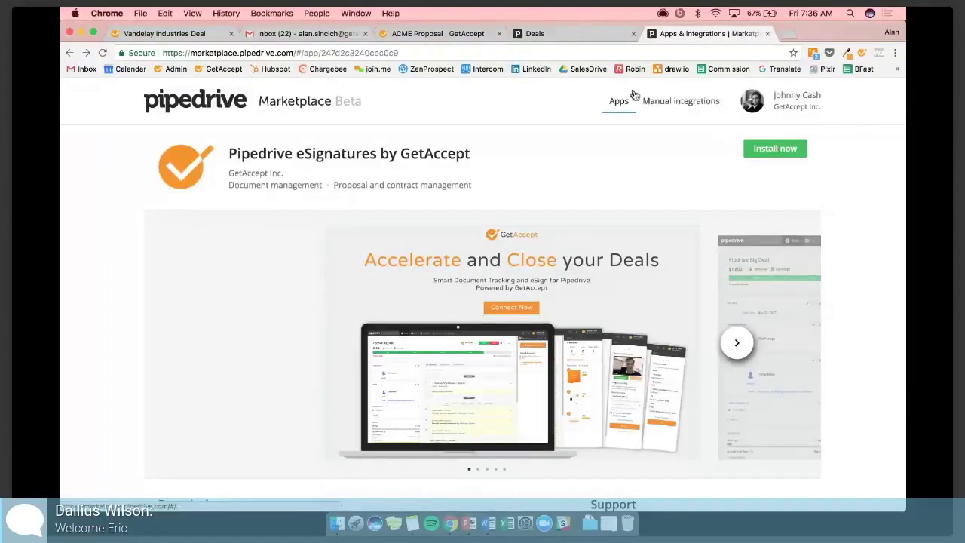
click(580, 30)
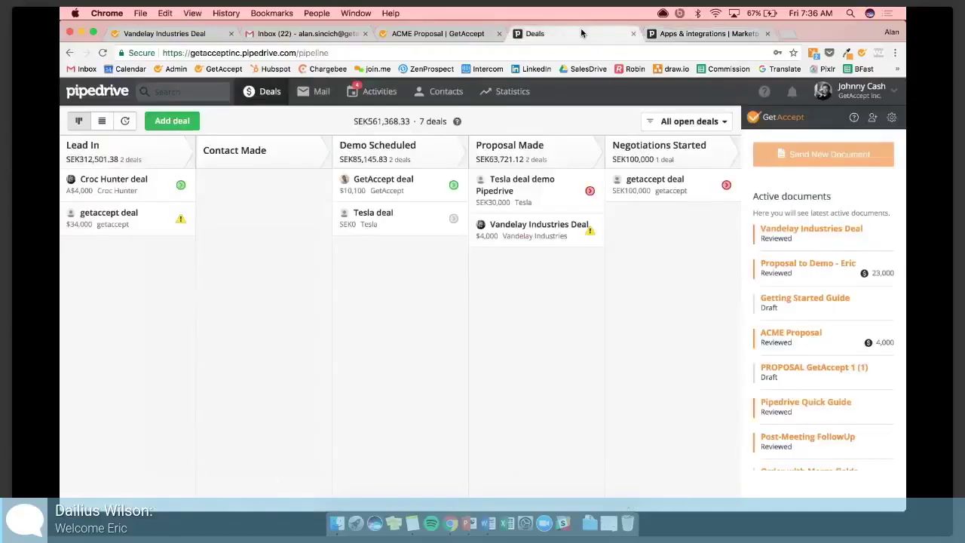
click(780, 116)
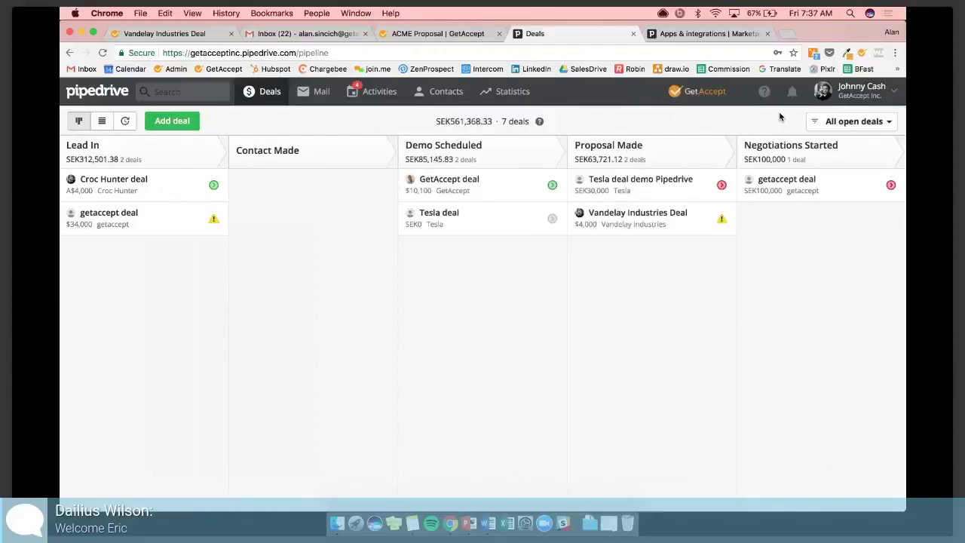
click(721, 97)
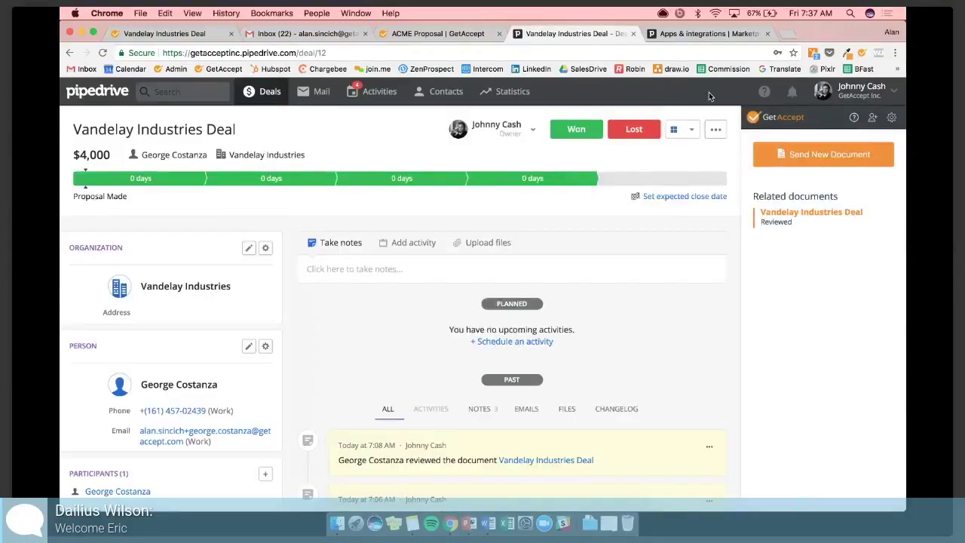
- Start a new GetAccept document from the Vandelay Industries Deal and display the available template parameters
click(797, 158)
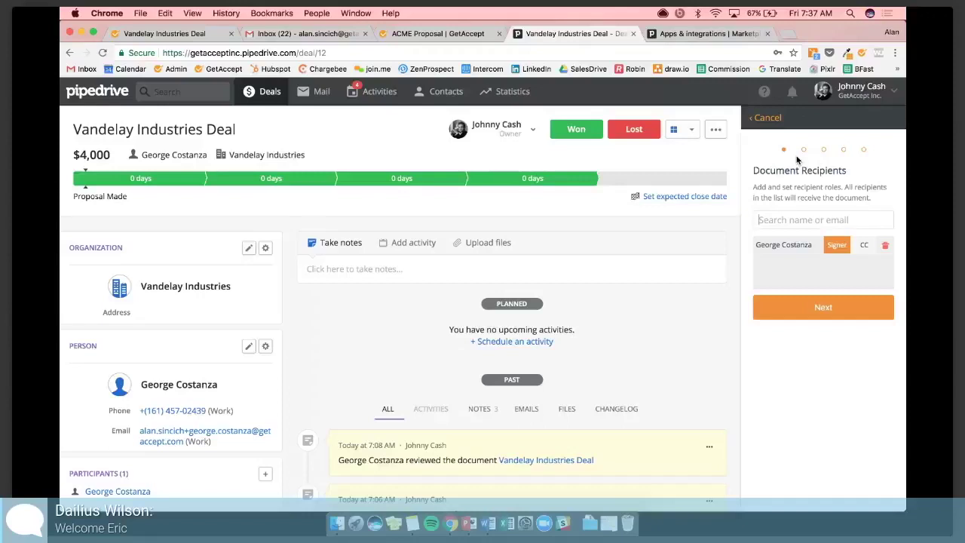
click(803, 371)
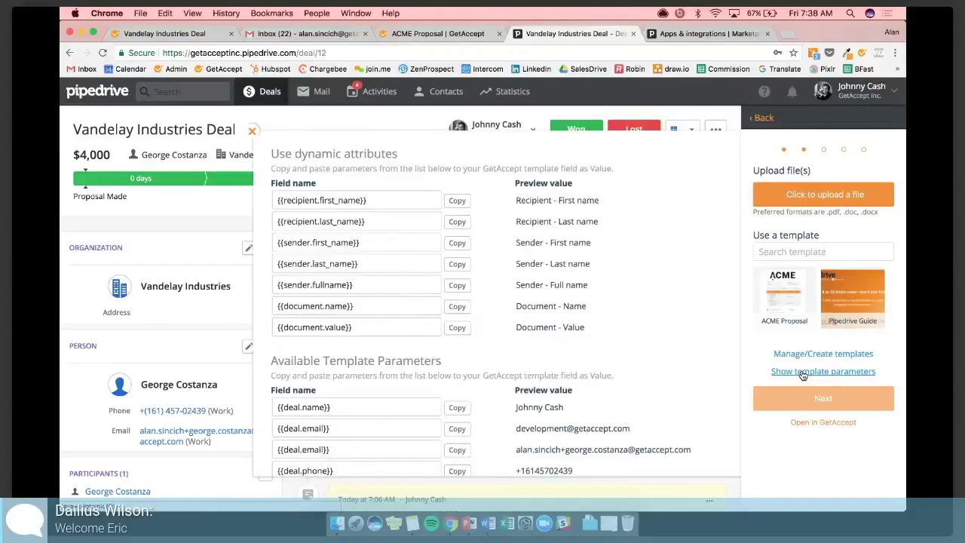
scroll(556, 258, down, 2)
scroll(556, 258, down, 3)
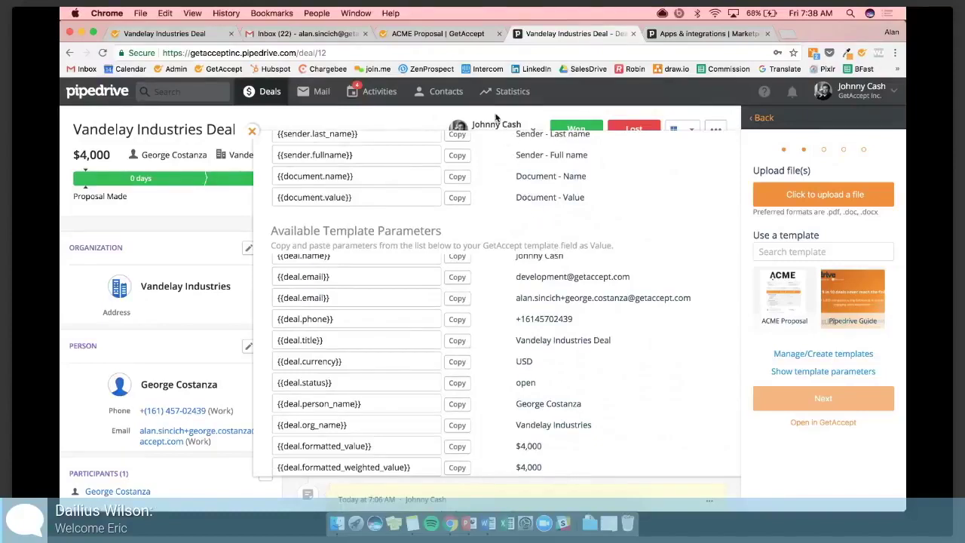
- Prefill the Company Name field of GetAccept's ACME Proposal template with the {{deal.org_name}} parameter copied from Pipedrive, and save the field
click(457, 34)
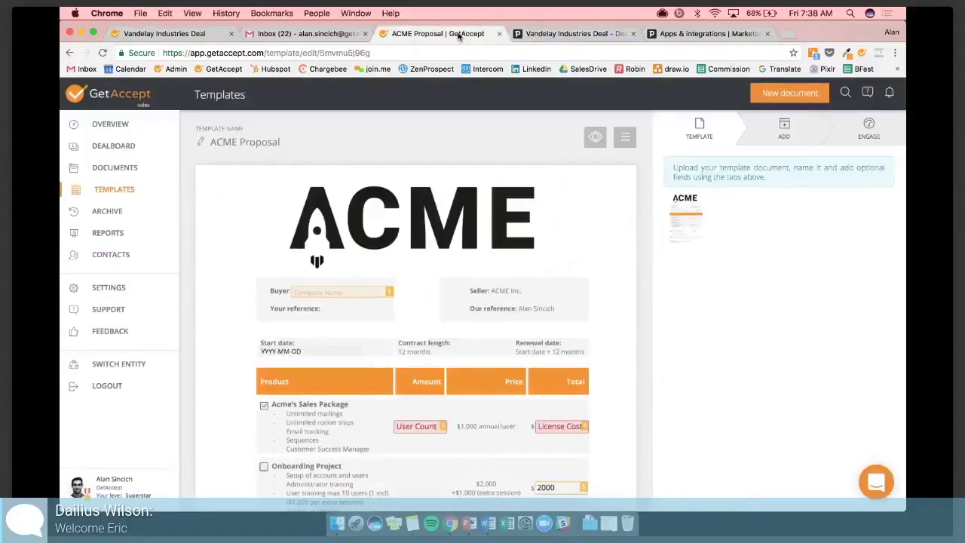
scroll(460, 174, down, 2)
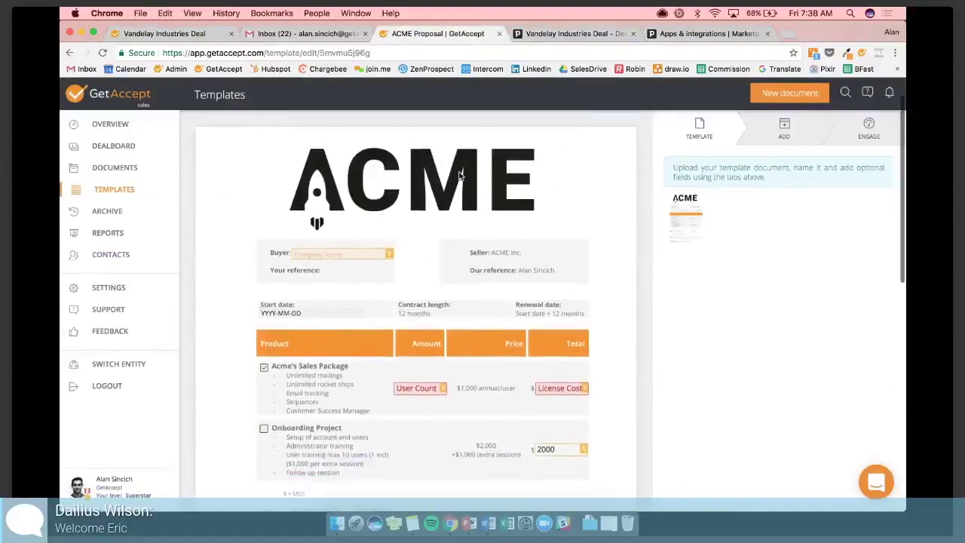
scroll(460, 175, down, 1)
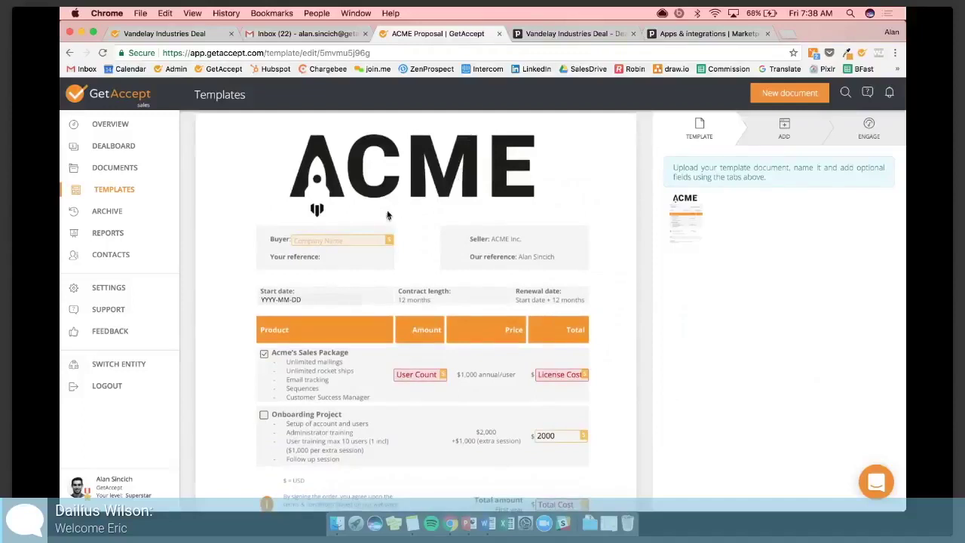
mouse_move(353, 242)
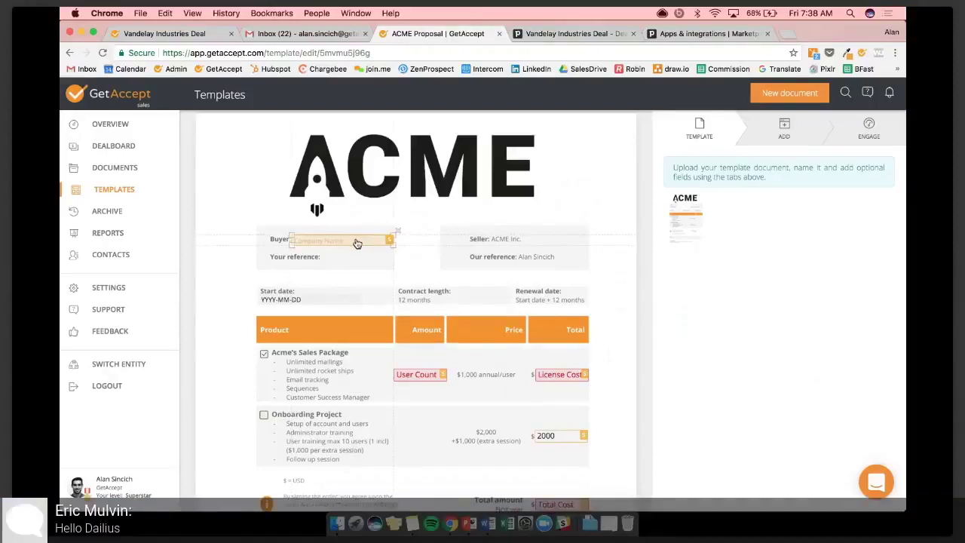
click(357, 243)
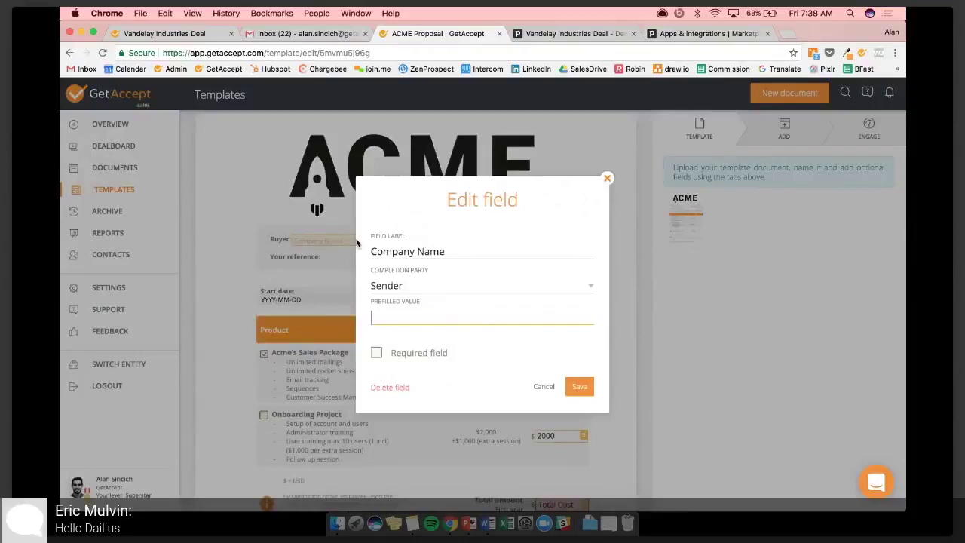
drag(455, 253, 366, 257)
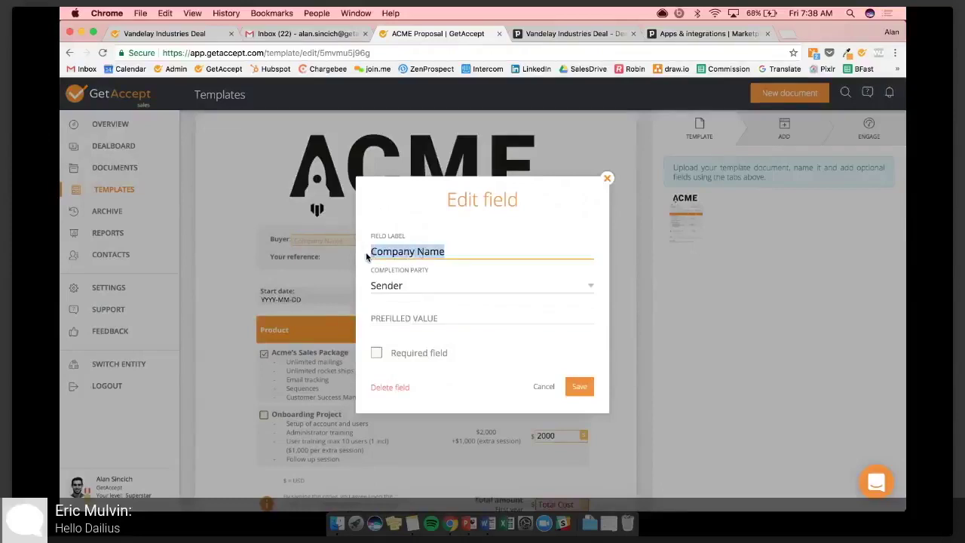
click(552, 35)
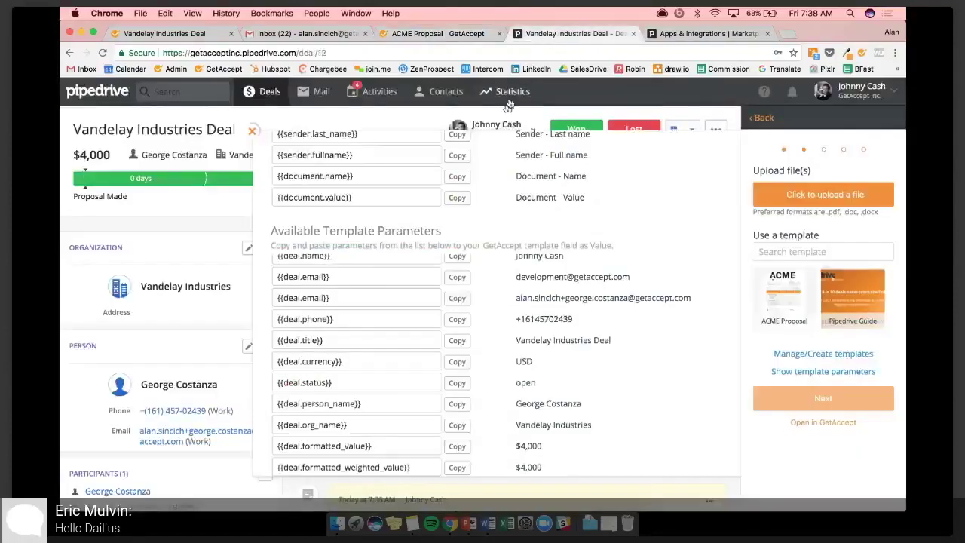
scroll(467, 299, down, 2)
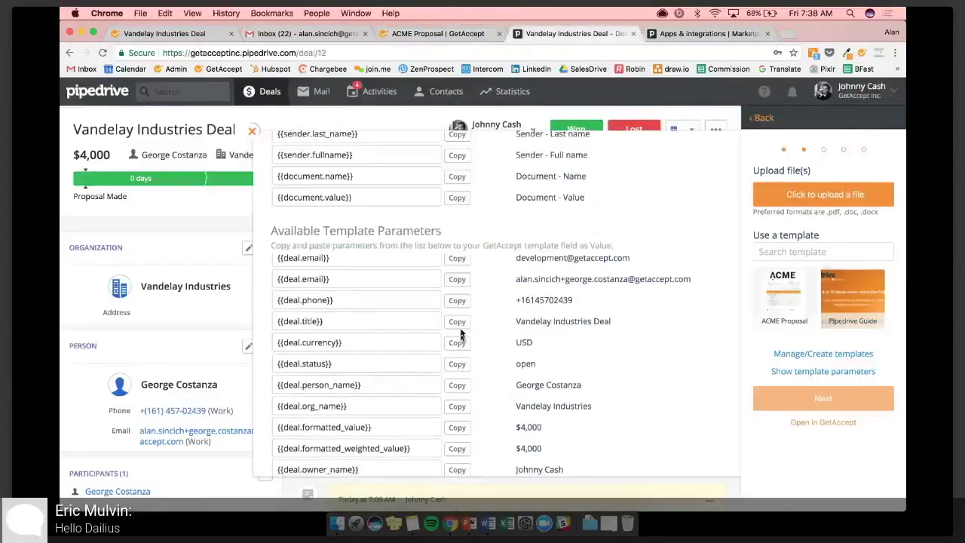
click(465, 408)
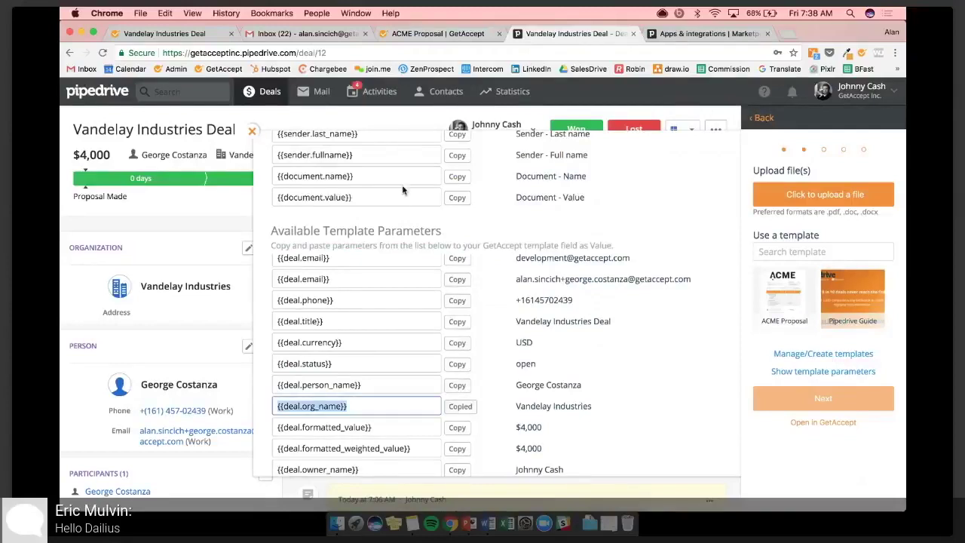
click(414, 43)
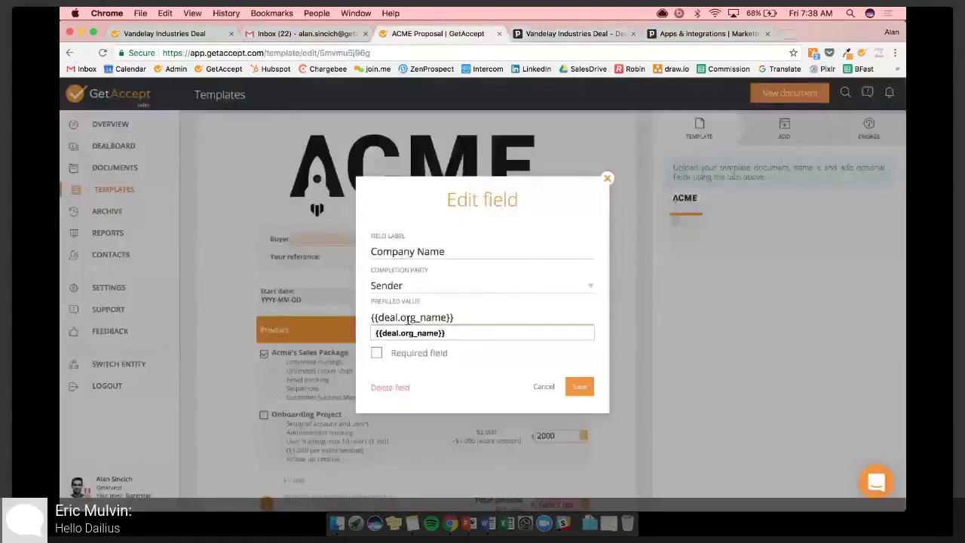
click(579, 386)
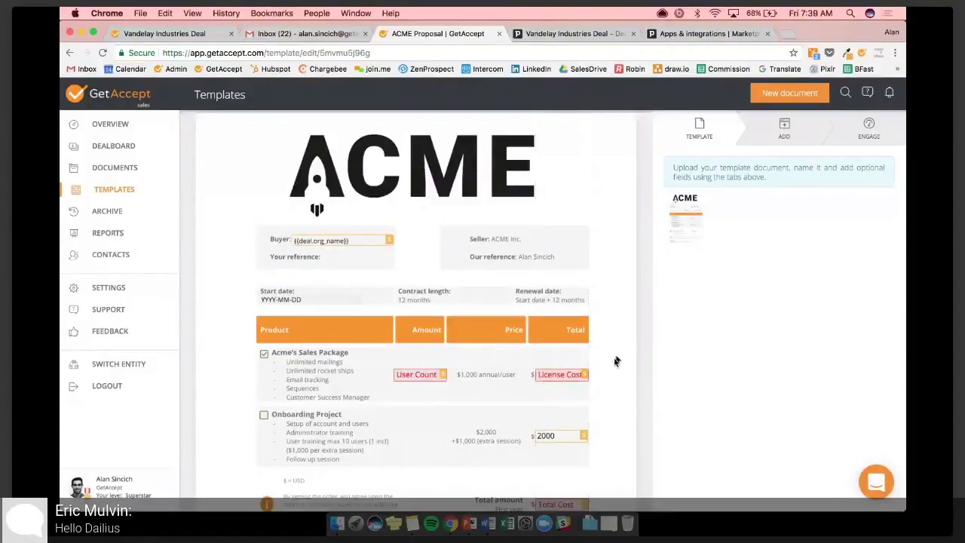
- Add a sender text field beside "Your reference" in the template and label it "Buyer's Name"
click(772, 127)
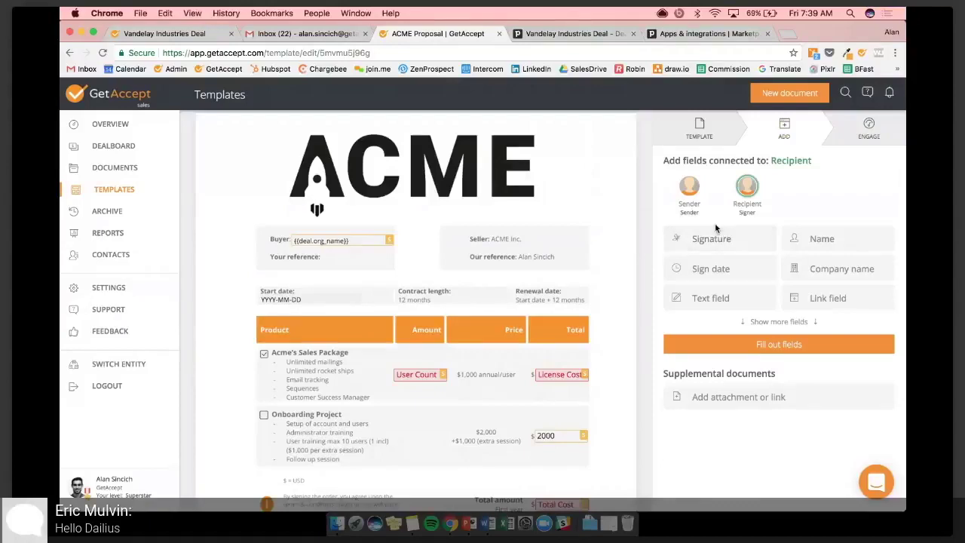
click(694, 195)
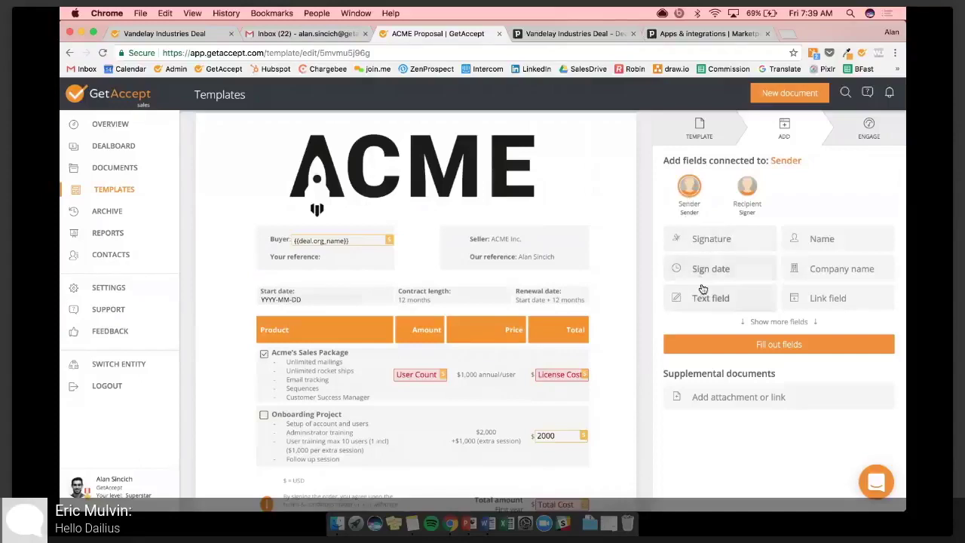
drag(700, 296, 361, 261)
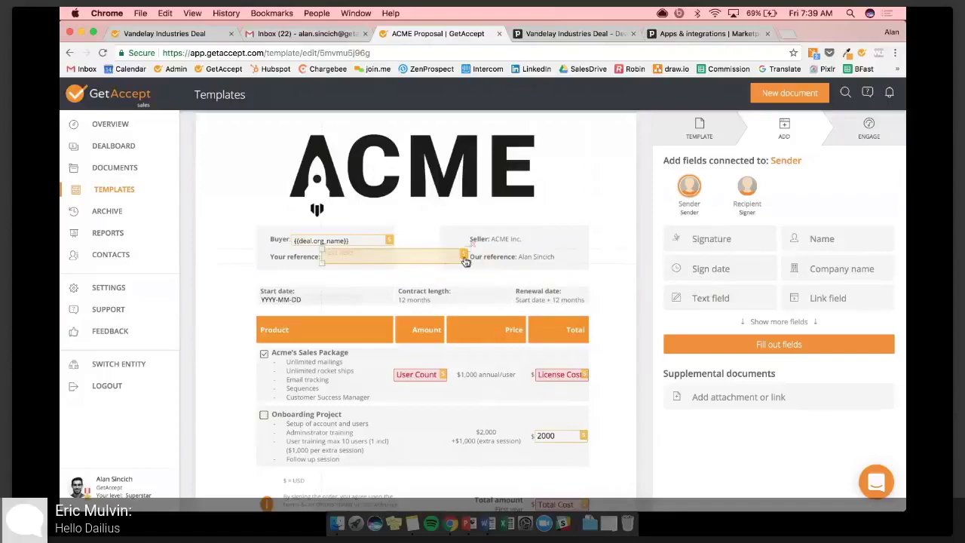
click(370, 262)
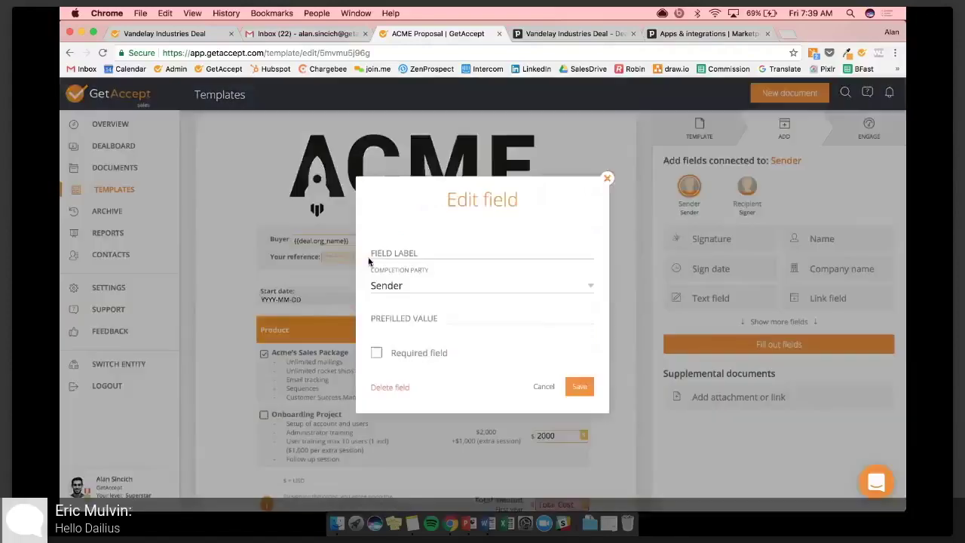
click(380, 254)
text(Buyer's Name)
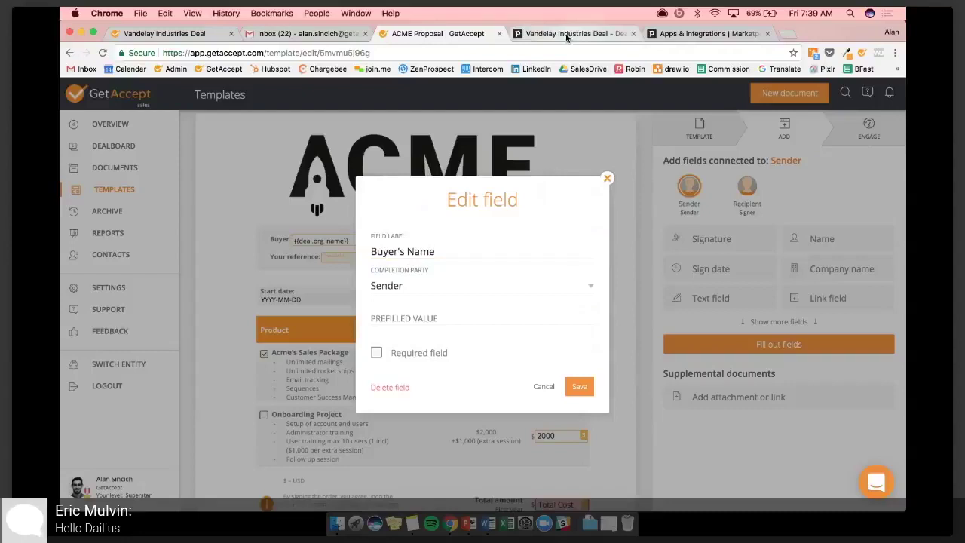
- Set the Buyer's Name field's prefilled value to the {{deal.person_name}} parameter copied from Pipedrive, and save the field
click(567, 35)
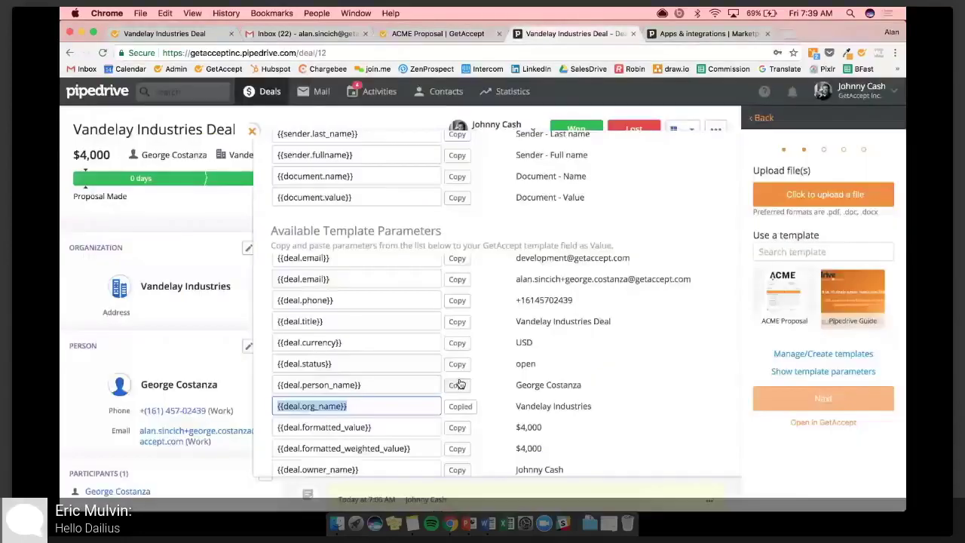
click(459, 385)
click(452, 35)
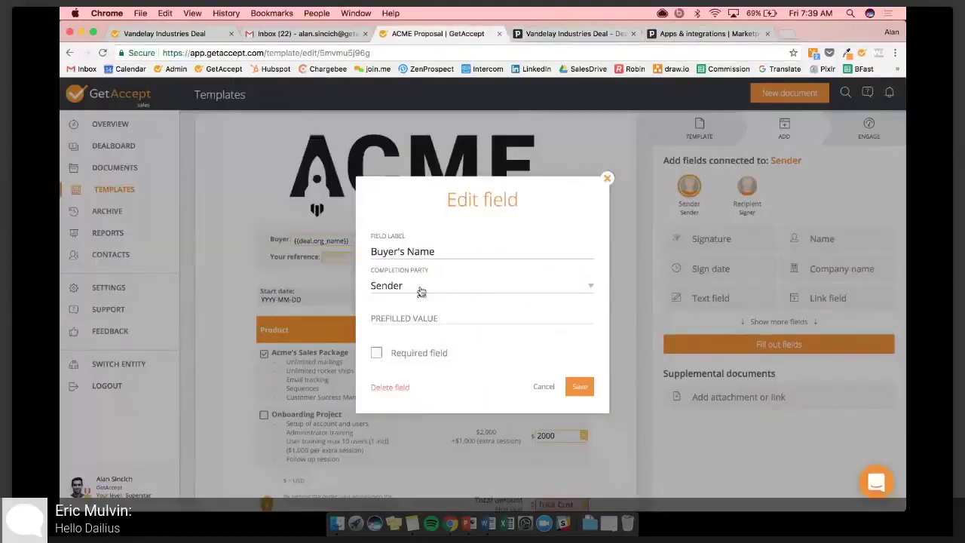
click(418, 320)
key(super+v)
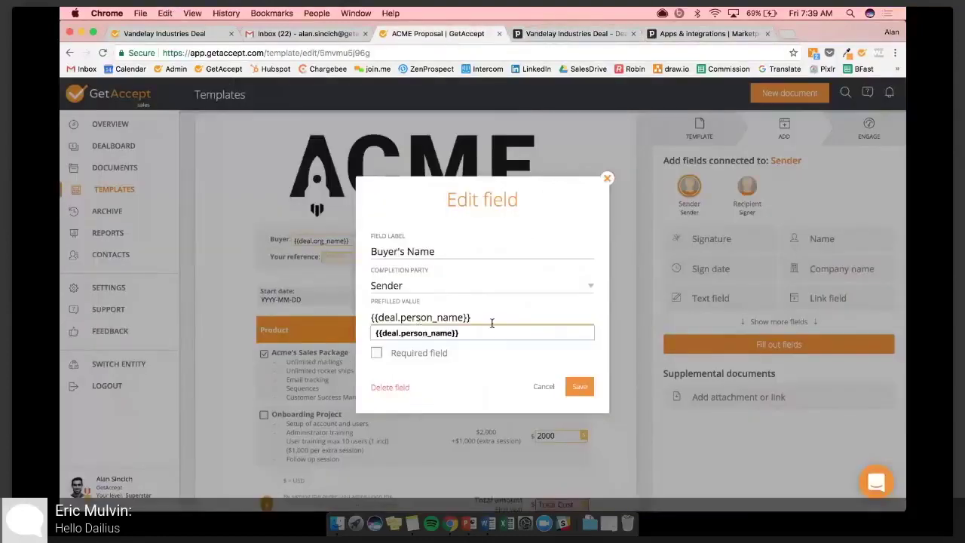
click(484, 374)
click(576, 384)
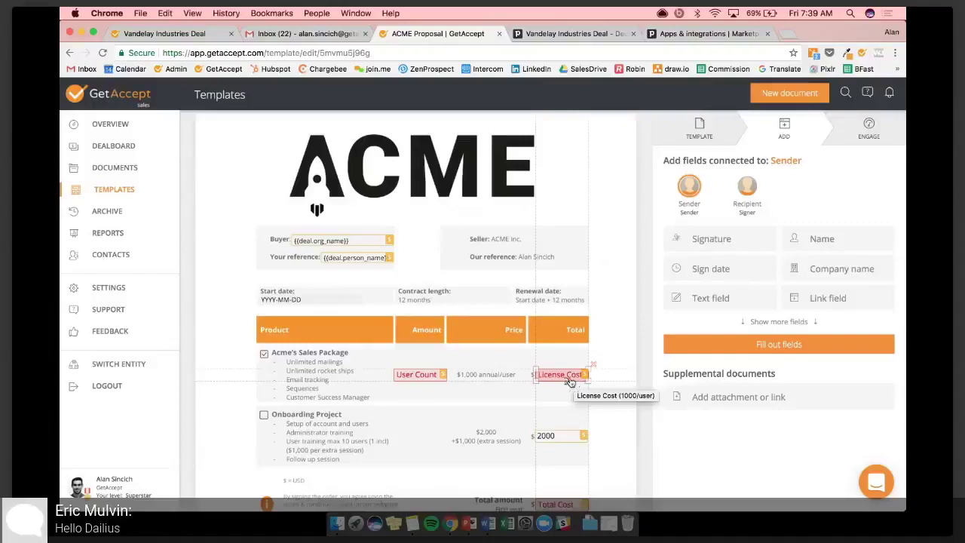
- Return to the Pipedrive deal and start a new document with the existing signer and the ACME Proposal template
key(ctrl+Tab)
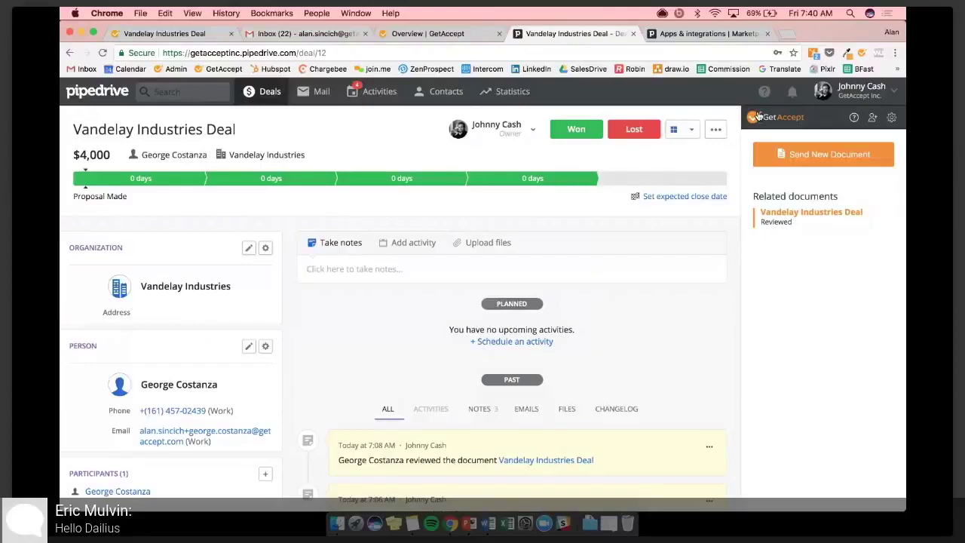
click(859, 151)
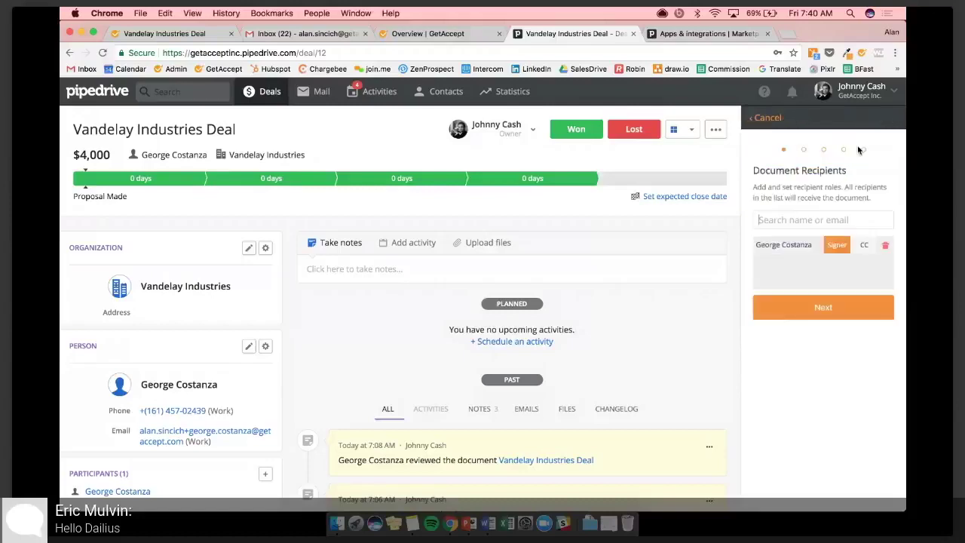
click(835, 308)
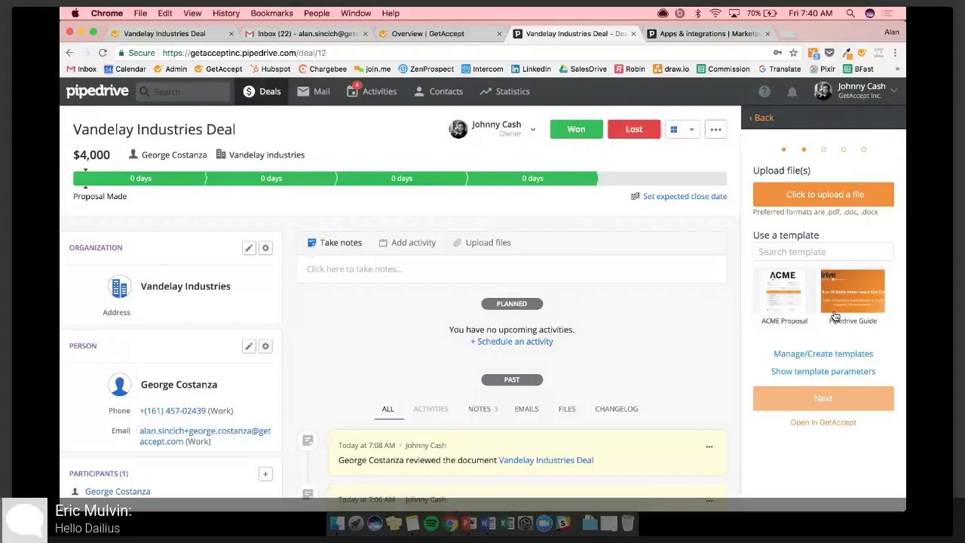
click(784, 283)
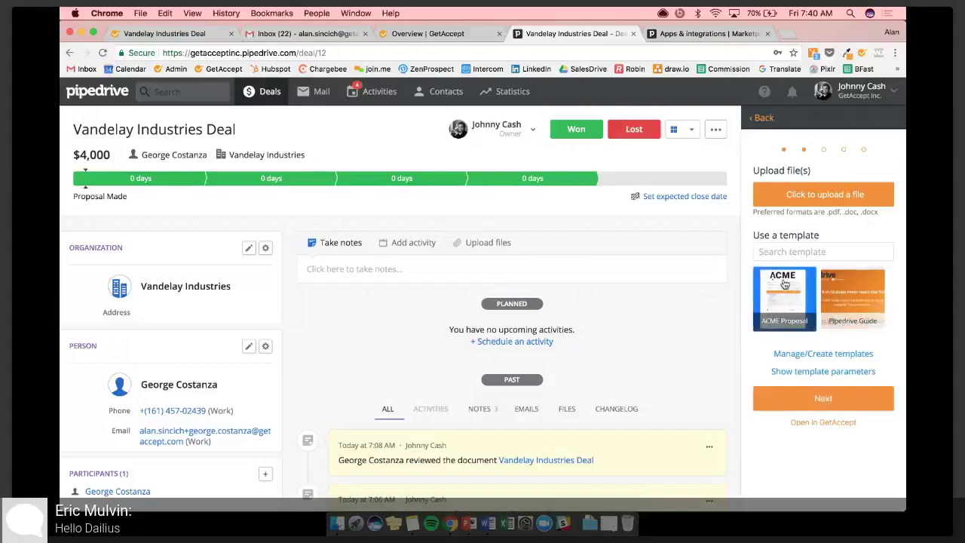
click(792, 399)
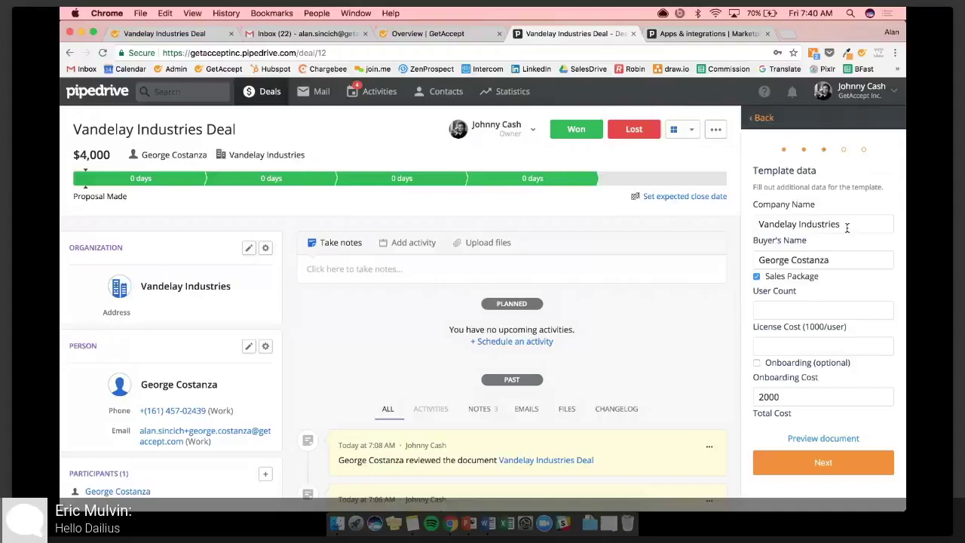
- Fill in company "Vandelay Industries, Inc", user count 2, license cost 2000, included onboarding and total cost 4000, and preview the document
text(, Inc)
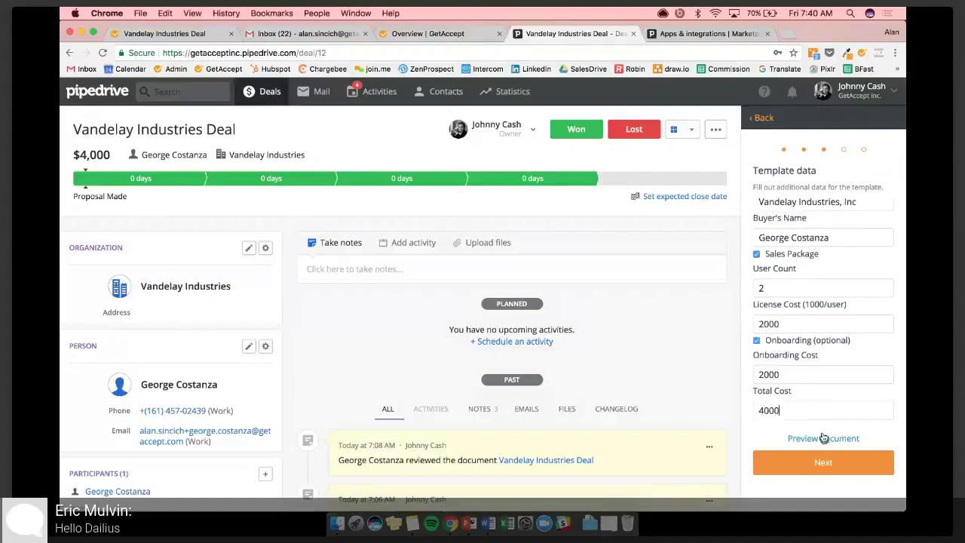
click(823, 438)
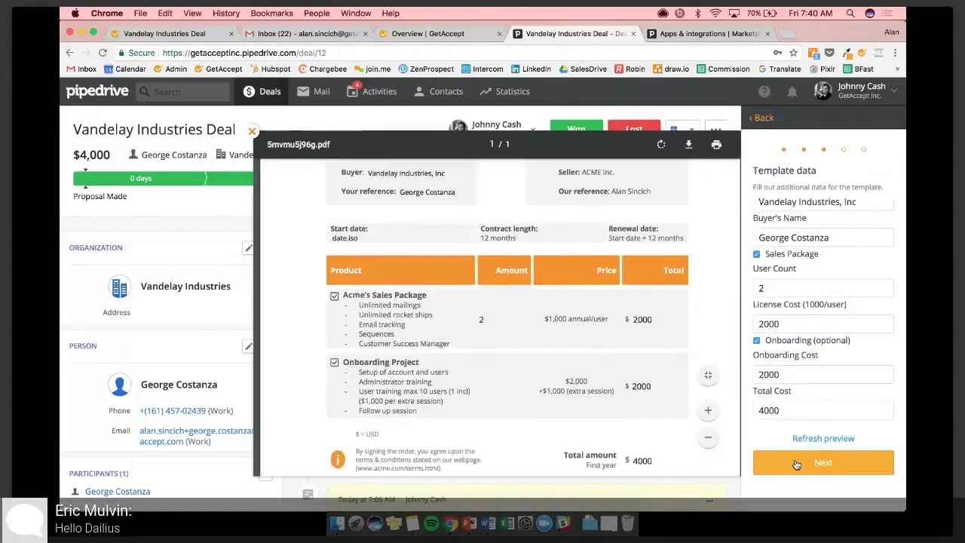
- Continue from the template data to the sending options and try the video recorder for presenting the document
click(795, 464)
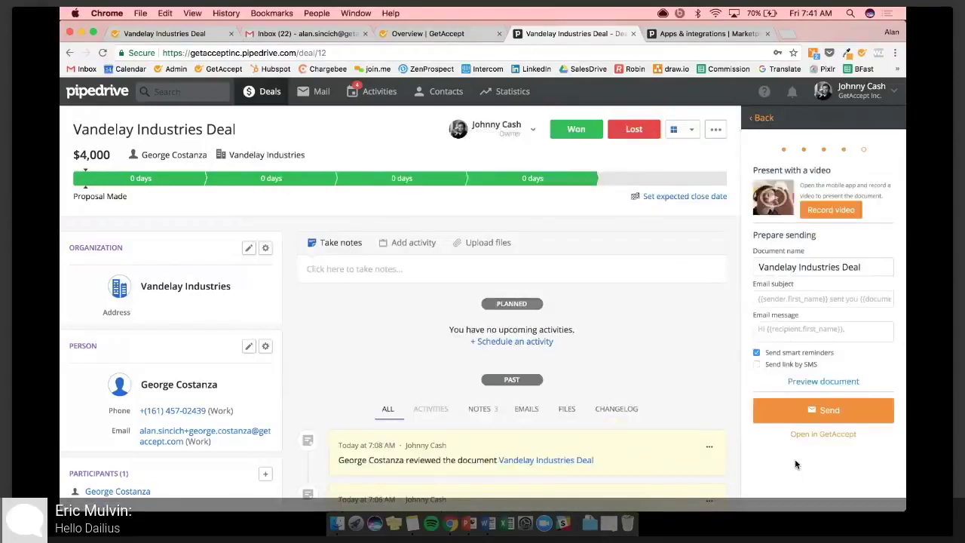
click(845, 217)
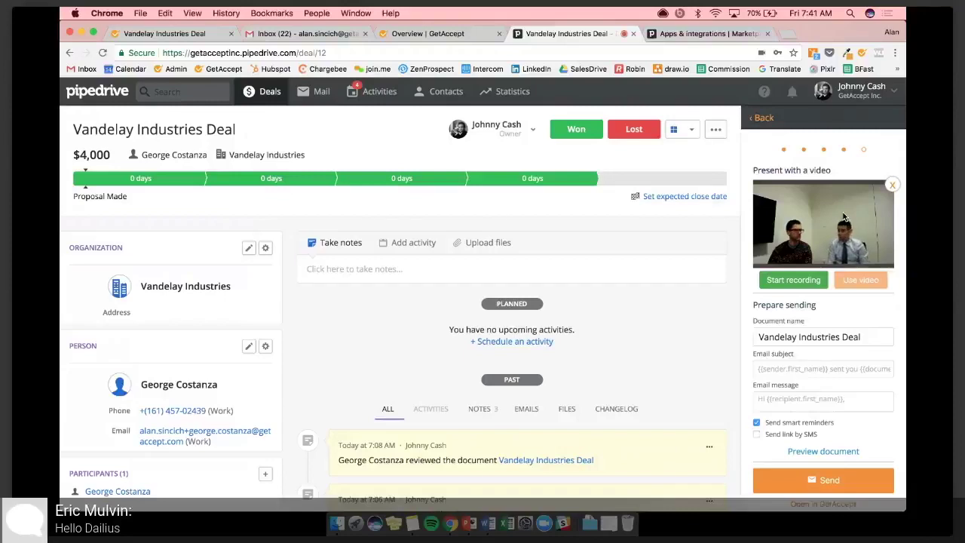
click(845, 217)
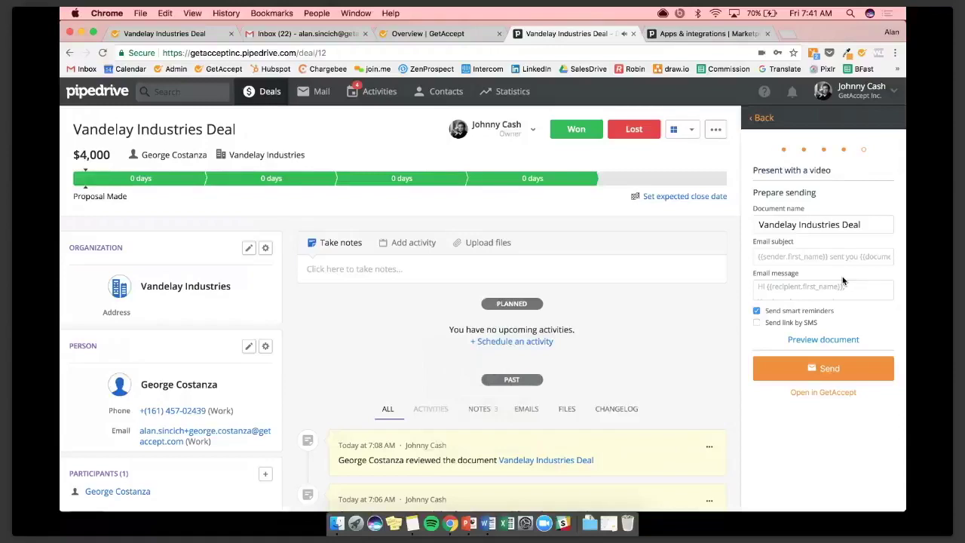
- Check the default email message and send the Vandelay Industries Deal document
click(841, 283)
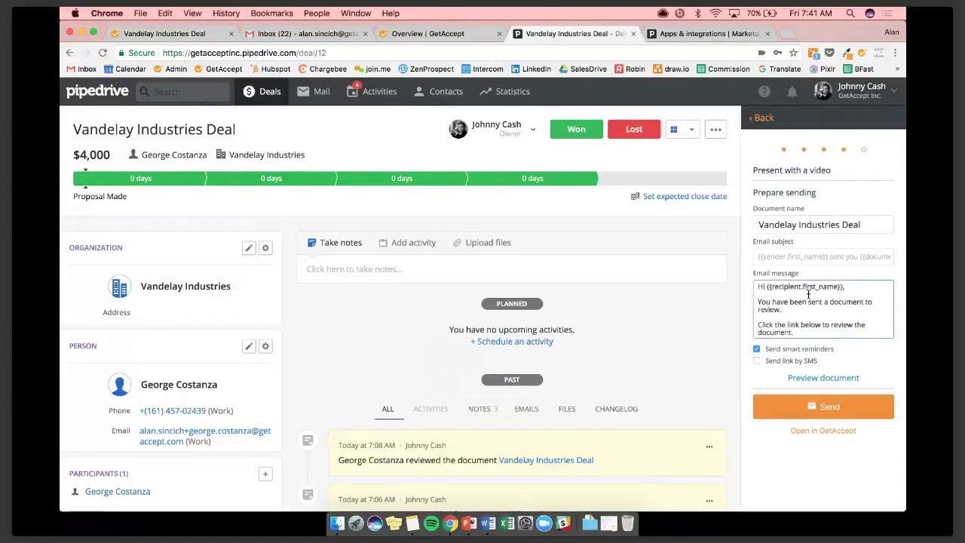
click(808, 408)
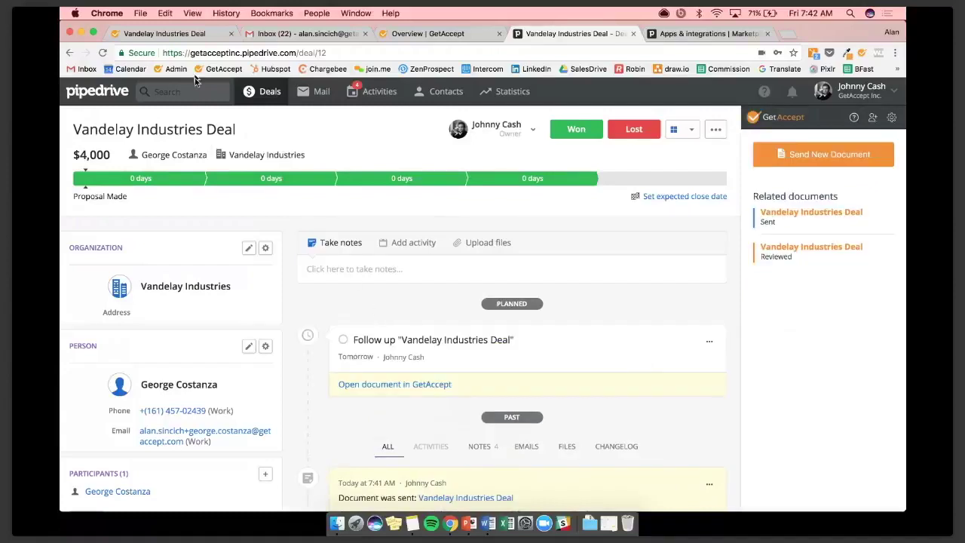
- Open the recipient's view of the Vandelay Industries Deal proposal, sign it with the prefilled typed signature, and dismiss the confirmation
click(185, 37)
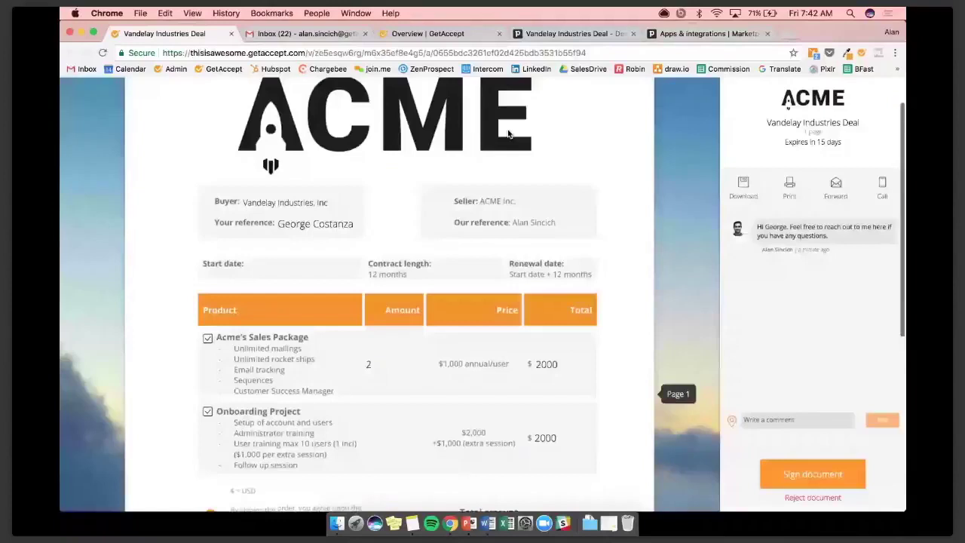
scroll(508, 133, down, 3)
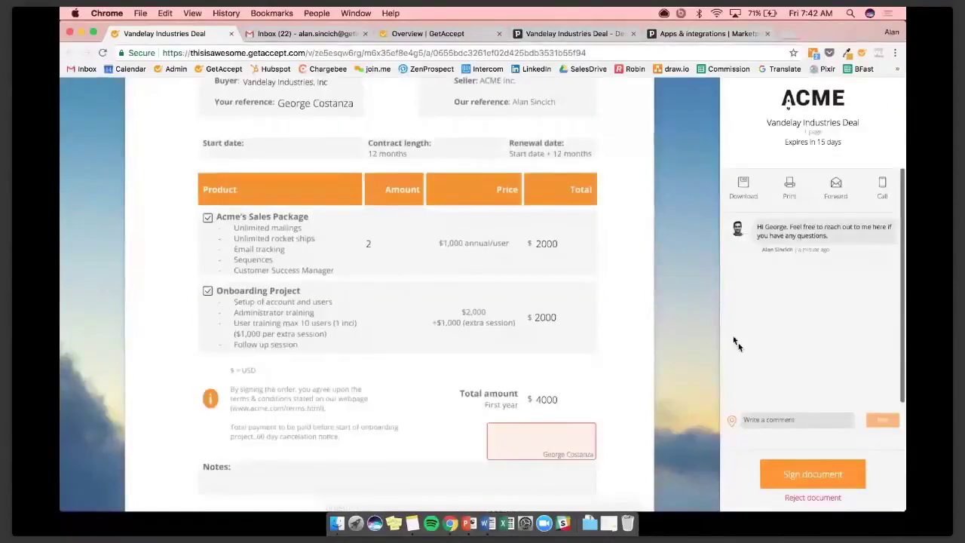
click(791, 467)
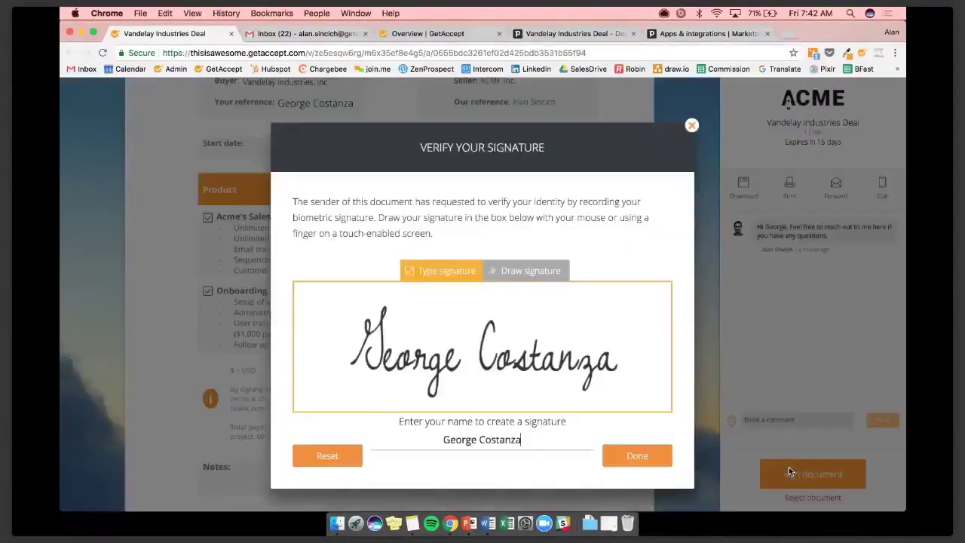
click(627, 458)
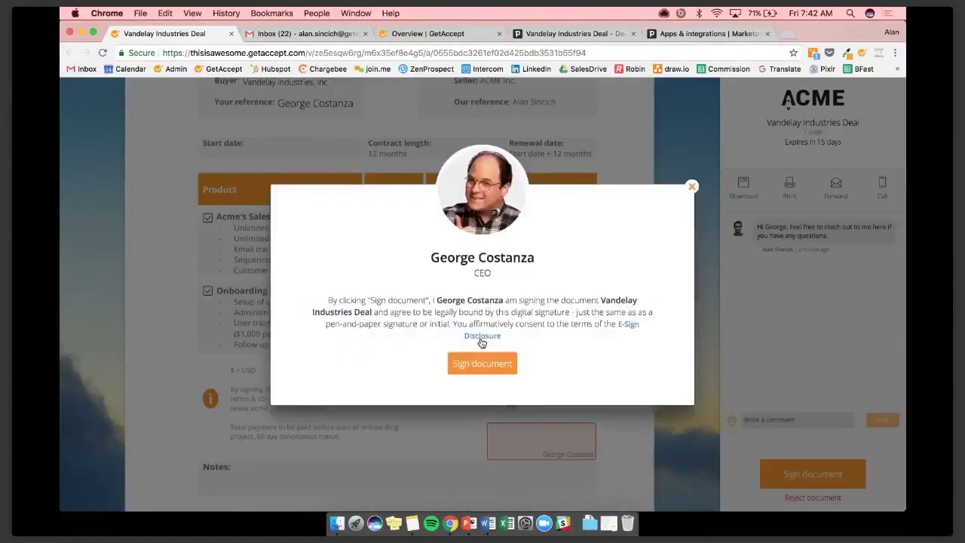
click(481, 363)
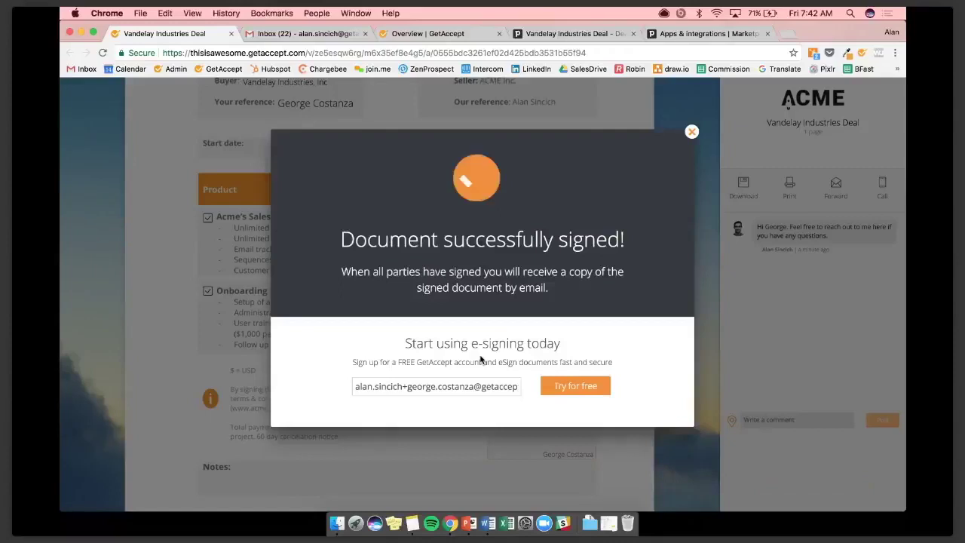
click(691, 131)
- Return to the Pipedrive deal, reload it, and examine its status and activity history for the signed document
key(super+r)
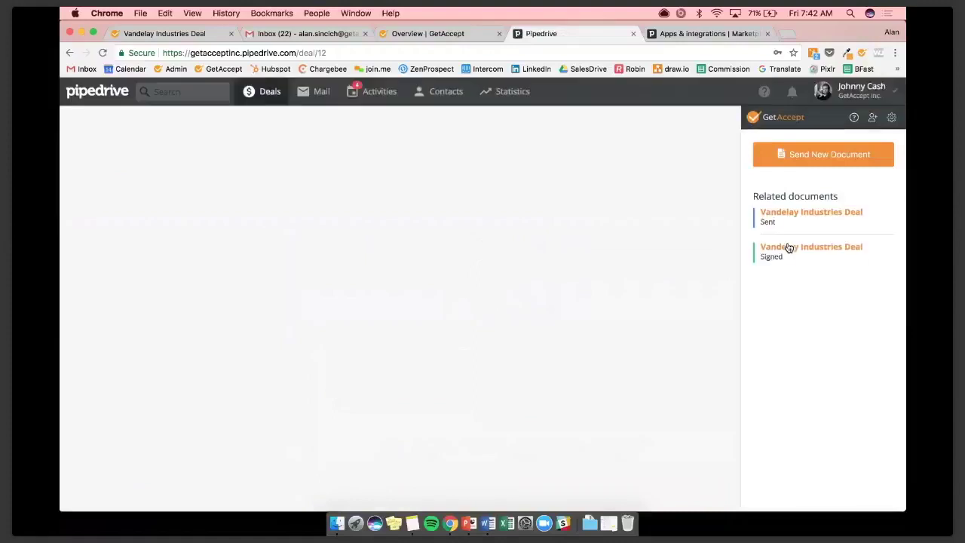
scroll(632, 319, down, 3)
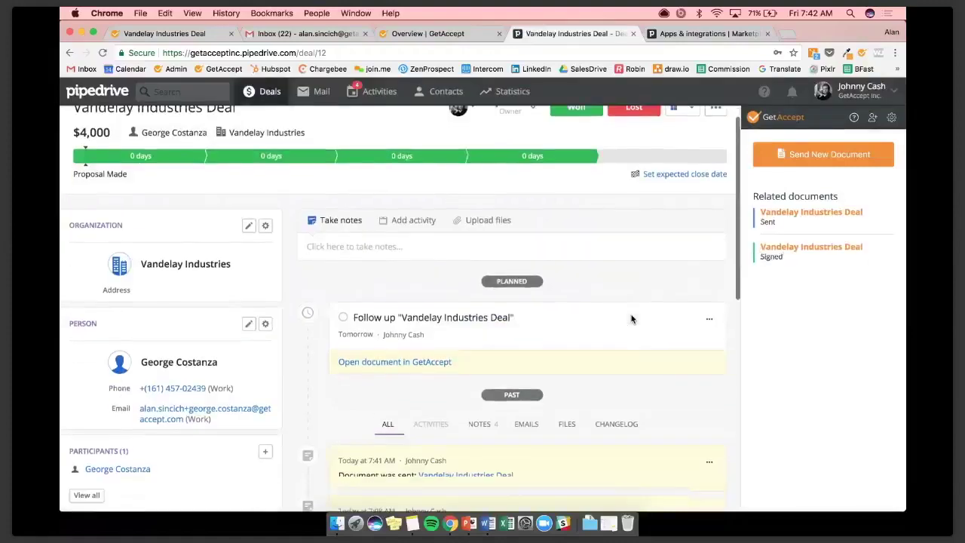
scroll(631, 319, up, 2)
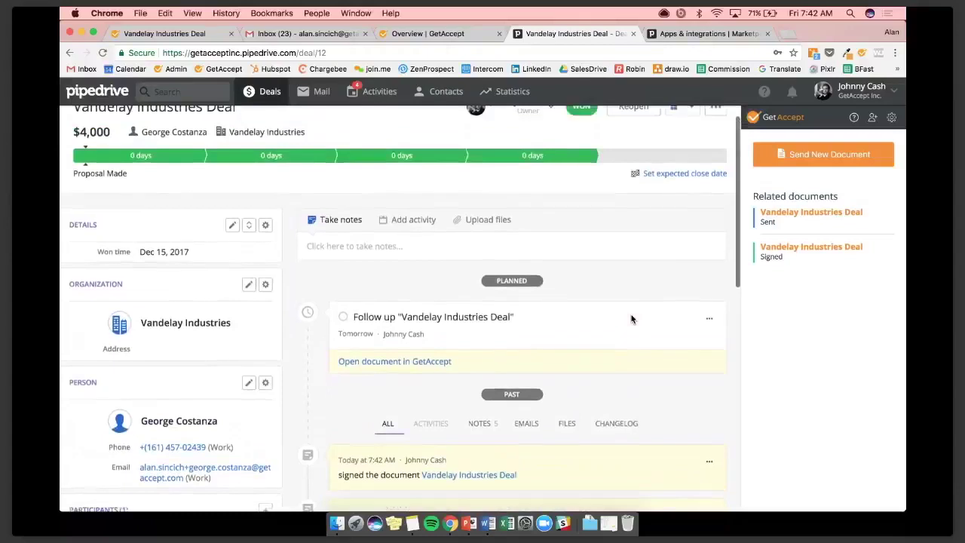
scroll(631, 319, down, 1)
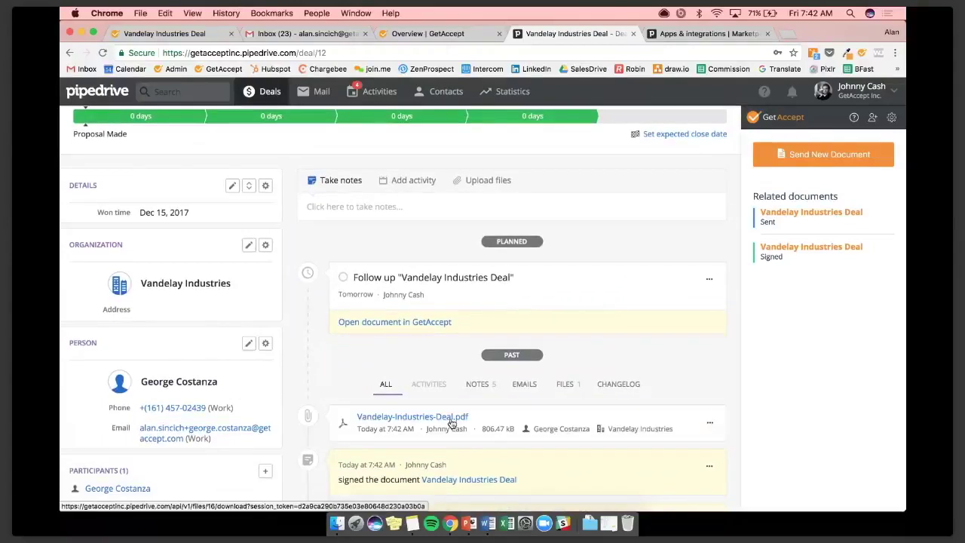